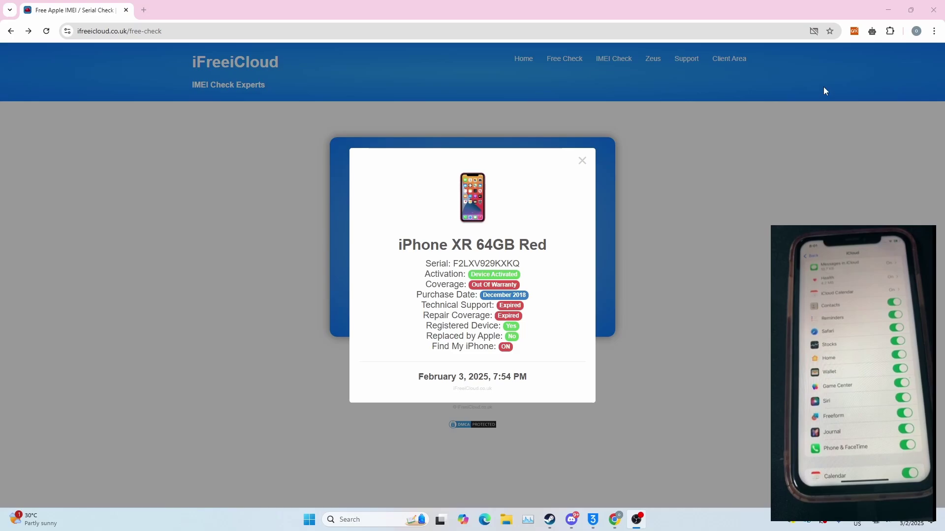
Minimize the browser and launch iOS suckk OPEN MENU AUTO V1.0.exe from the desktop openmenu folder
left_click(887, 10)
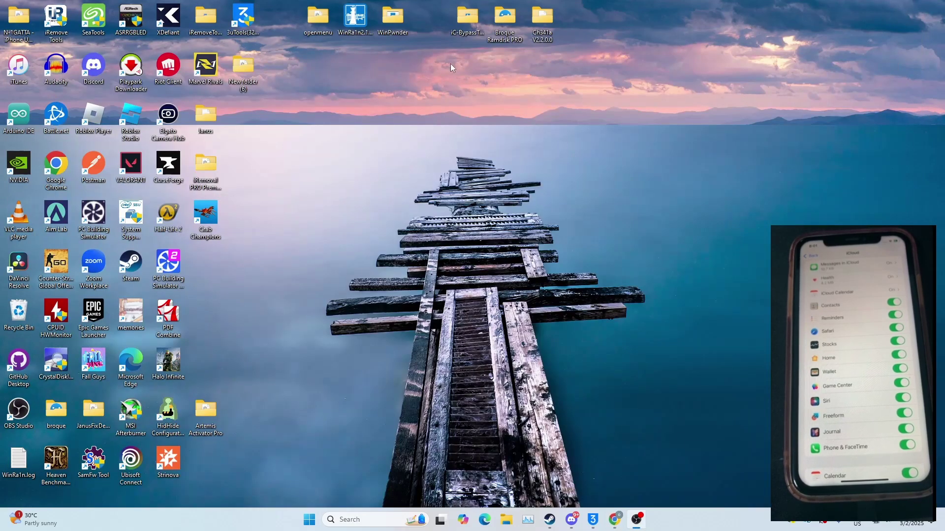
double_click(318, 21)
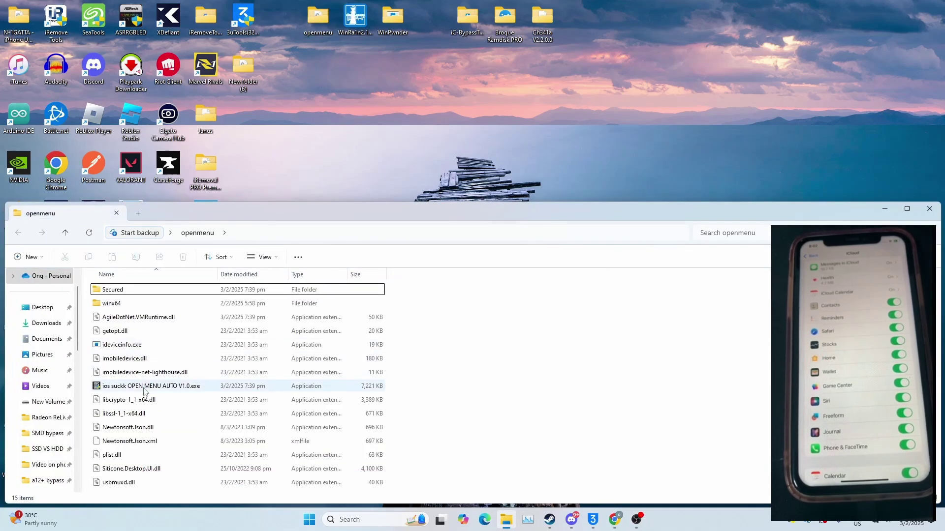
double_click(149, 387)
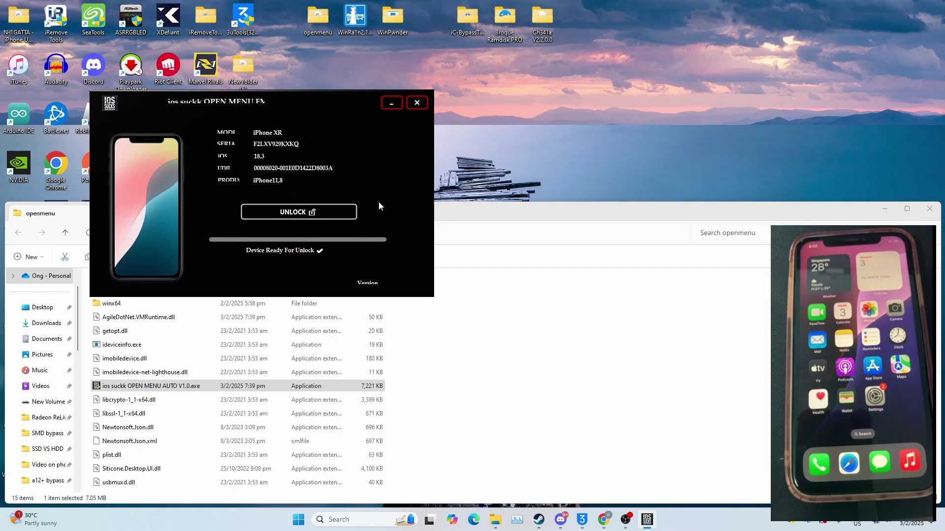
Copy the iPhone XR serial, then run UNLOCK until the device passes verification
left_click(283, 144)
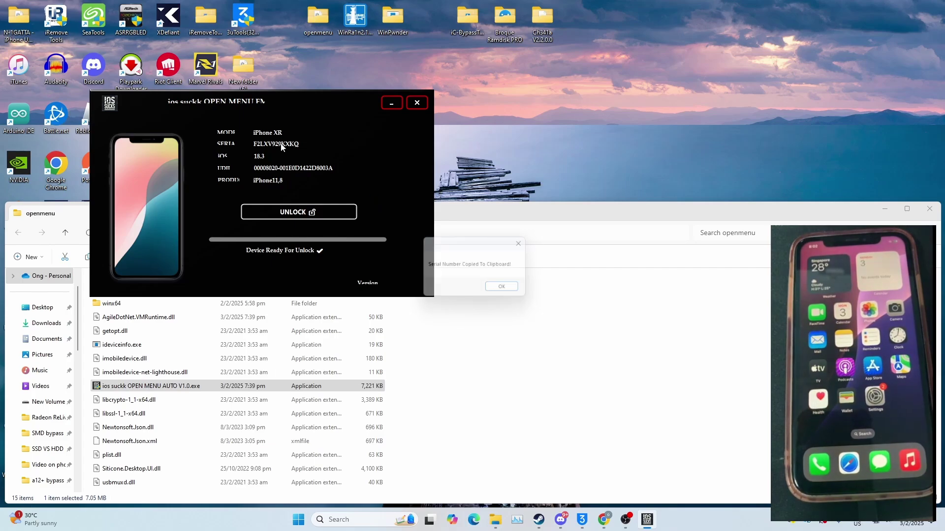
left_click(506, 288)
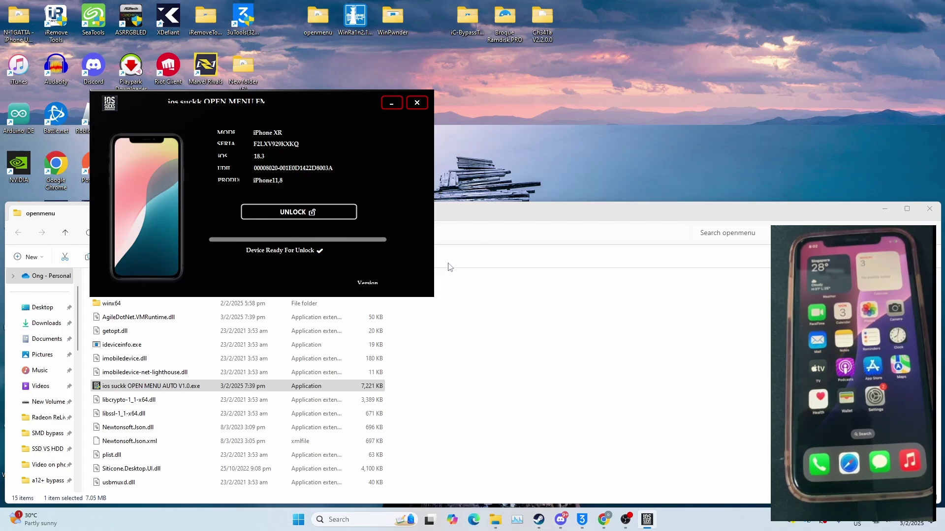
left_click(318, 217)
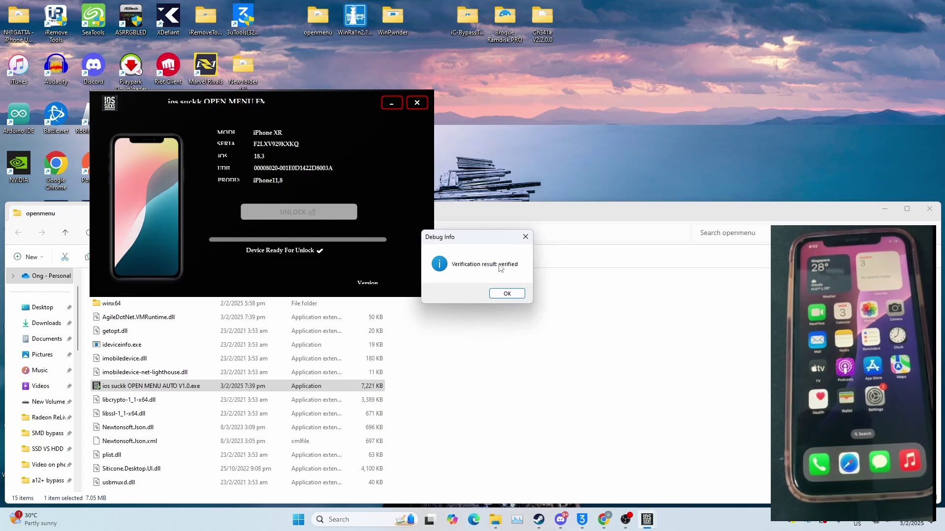
left_click(505, 294)
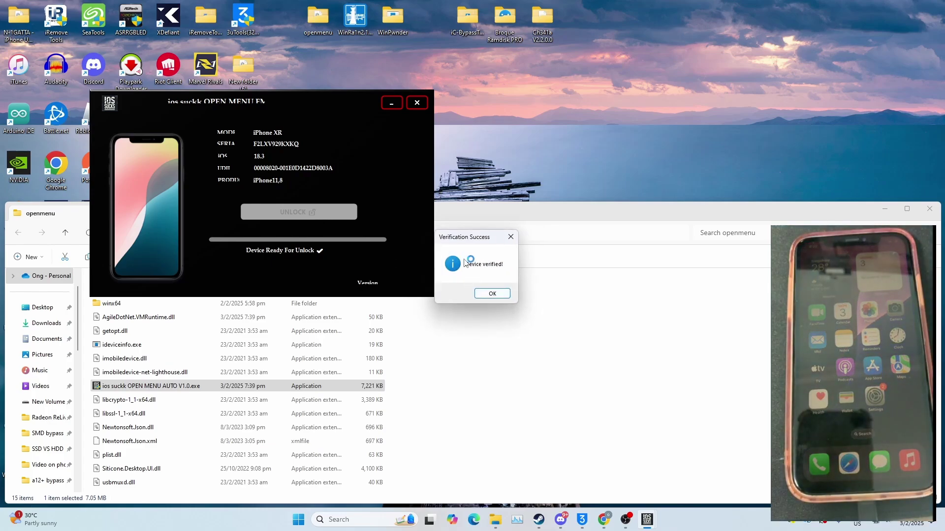
Dismiss the device-verified message and confirm the Game Center and Airplane Mode preparation steps
left_click(494, 292)
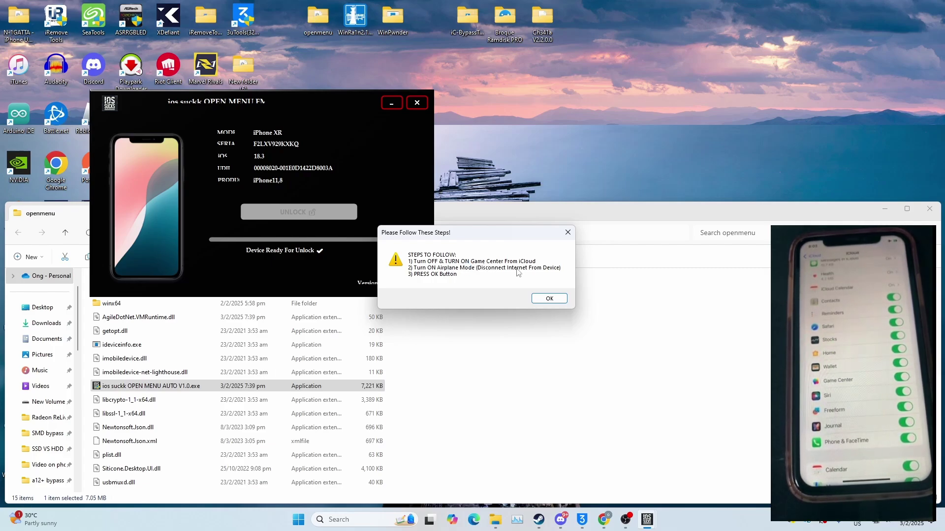
left_click(542, 299)
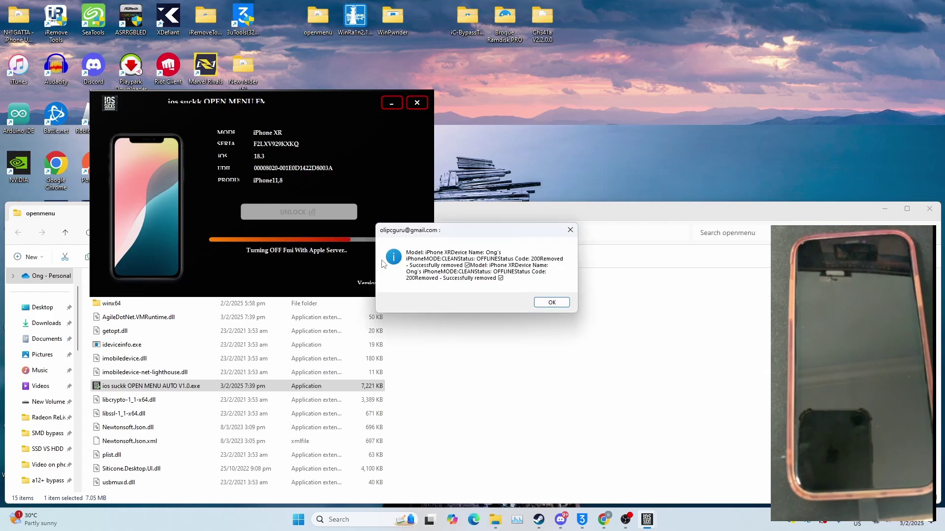
Acknowledge the Find My removal report, recopy the serial, and return to iFreeiCloud in Chrome
left_click(553, 304)
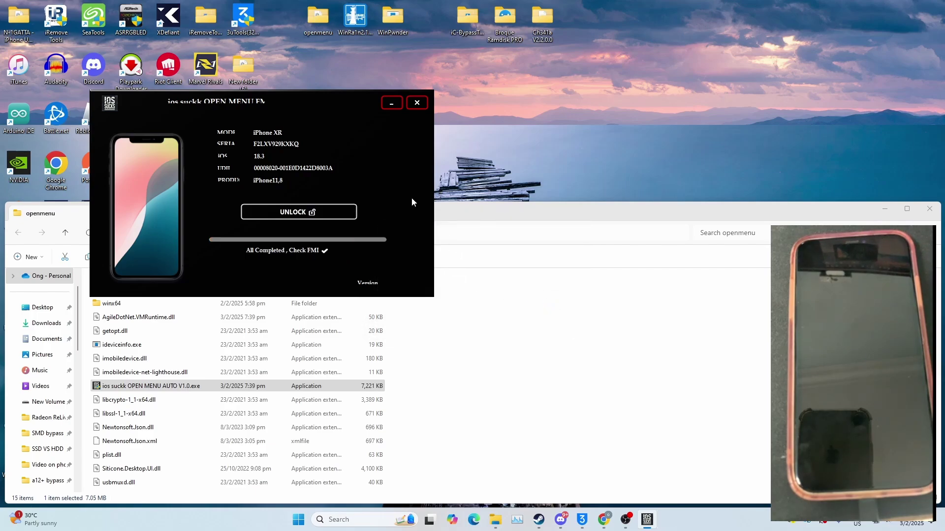
left_click(286, 147)
left_click(507, 290)
left_click(604, 519)
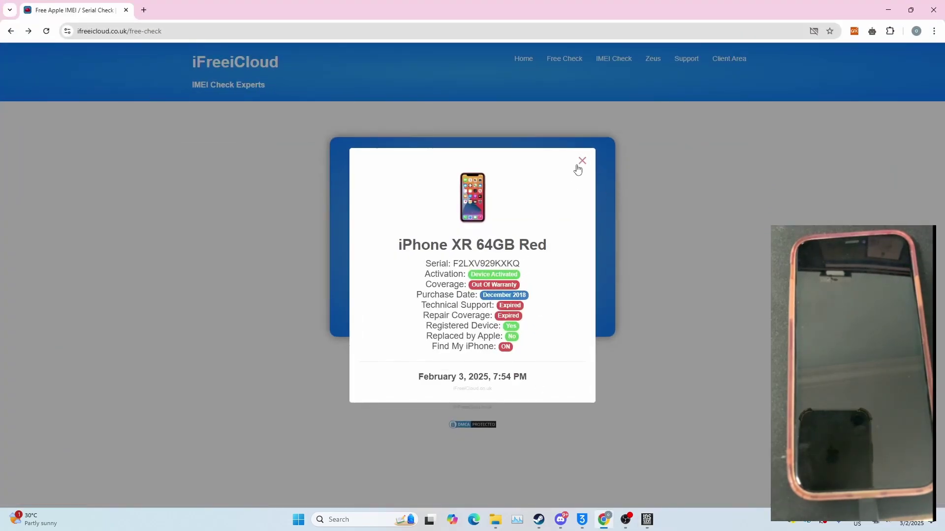
left_click(577, 166)
left_click(178, 31)
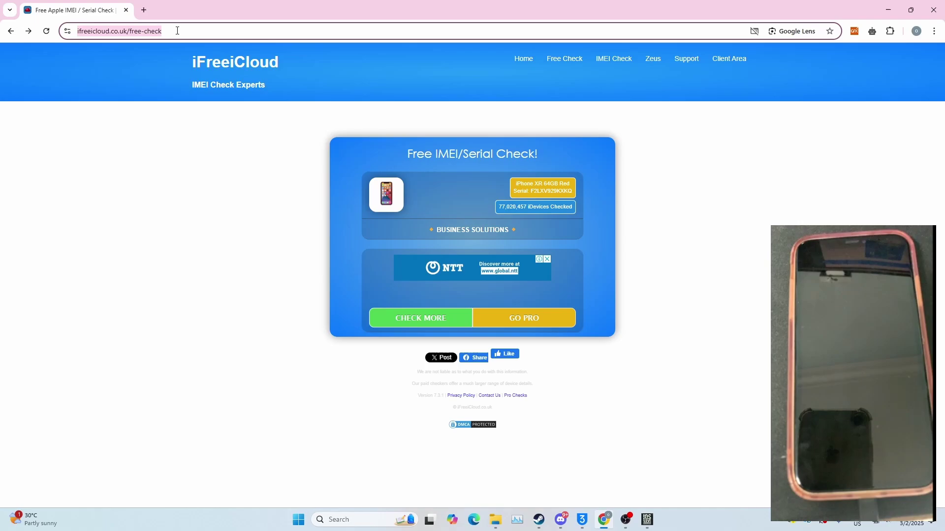
key("Return")
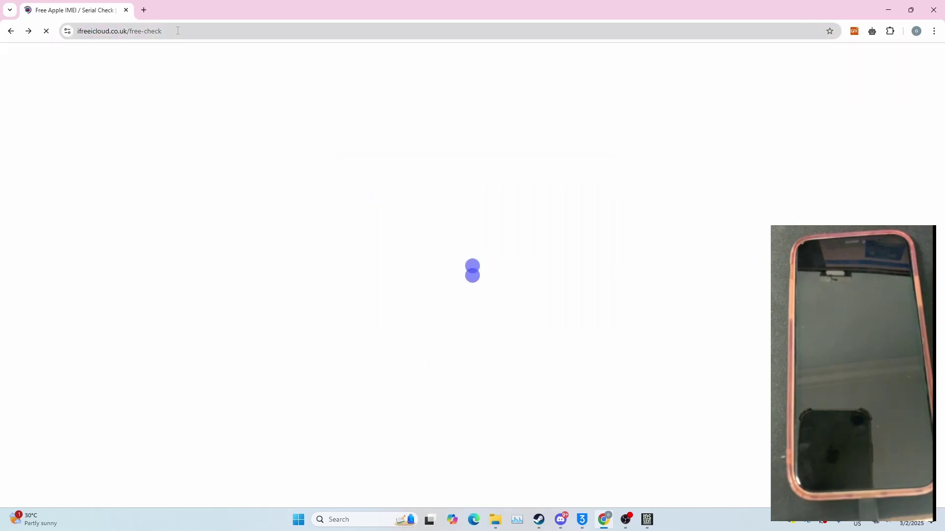
left_click(399, 188)
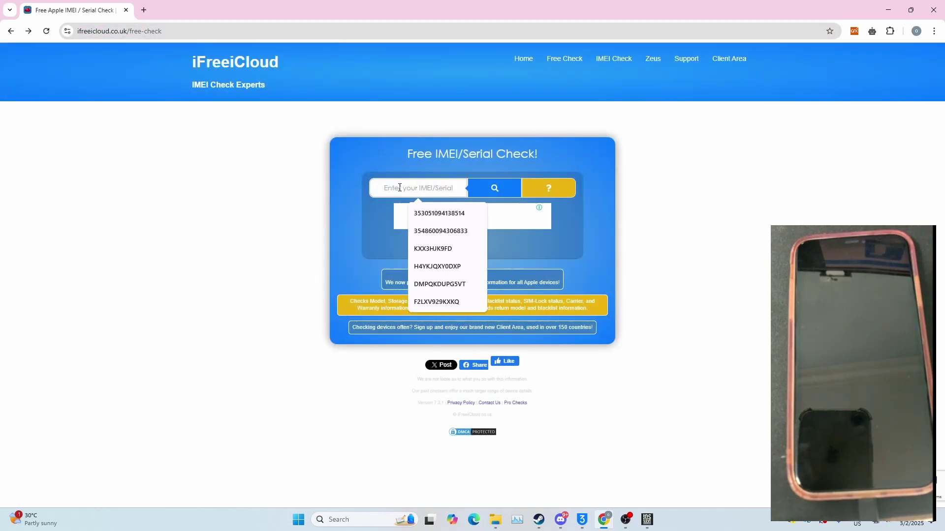
key("Up")
key("Return")
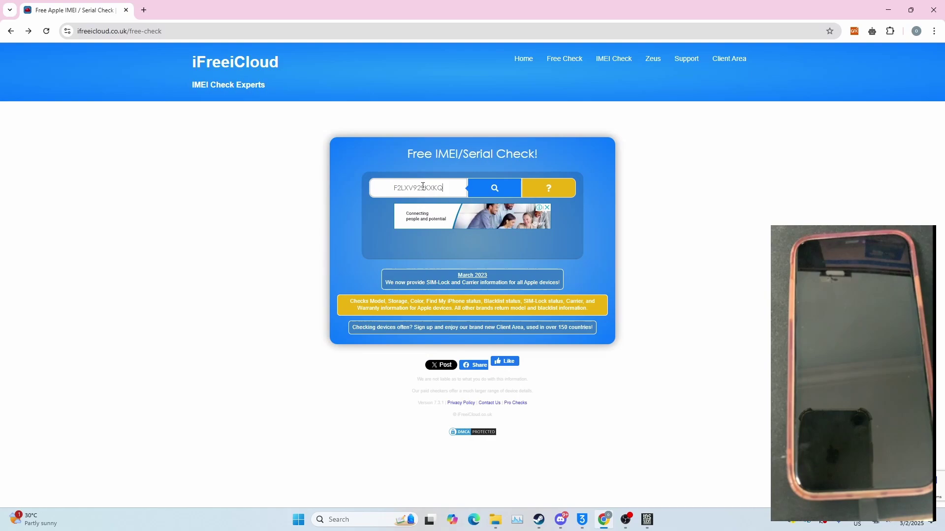
left_click(495, 187)
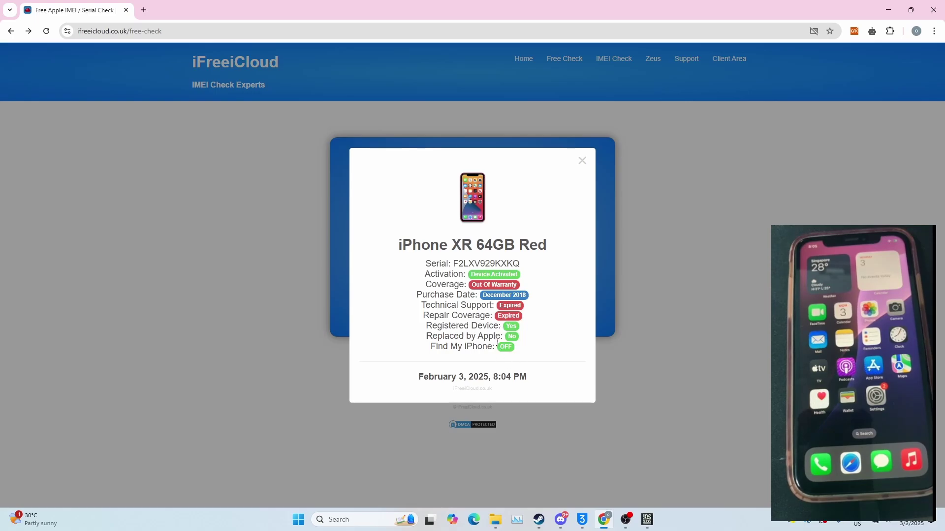
Start a 3uTools Smart Flash of the iPhone XR with firmware 18.3, accepting the Find My warning
left_click(583, 520)
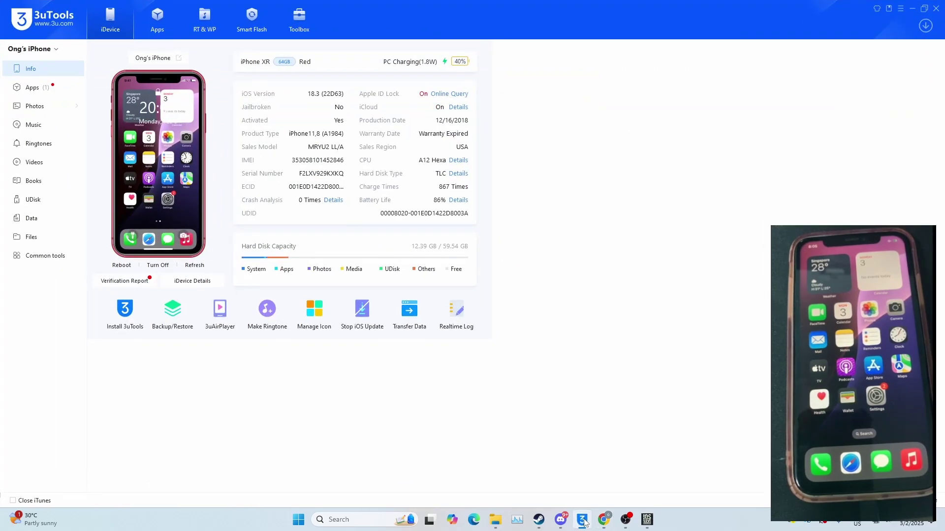
left_click(249, 27)
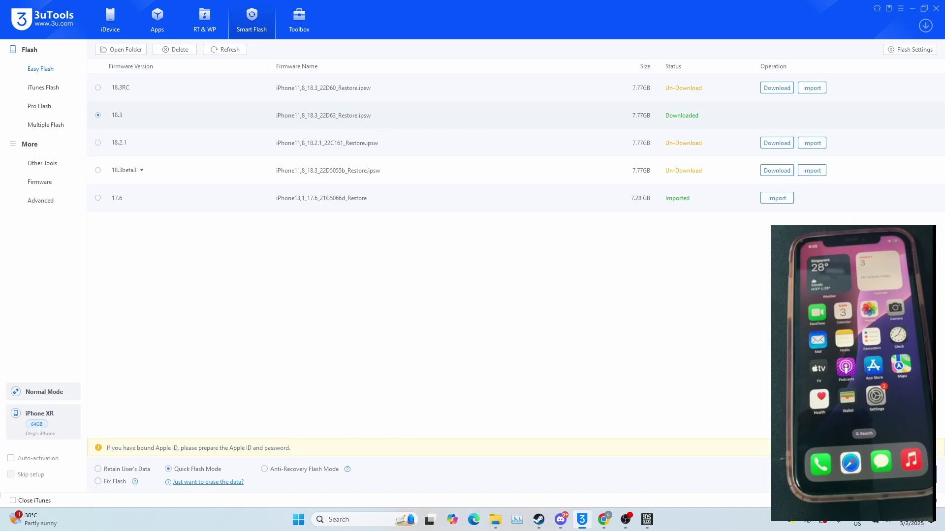
left_click(910, 475)
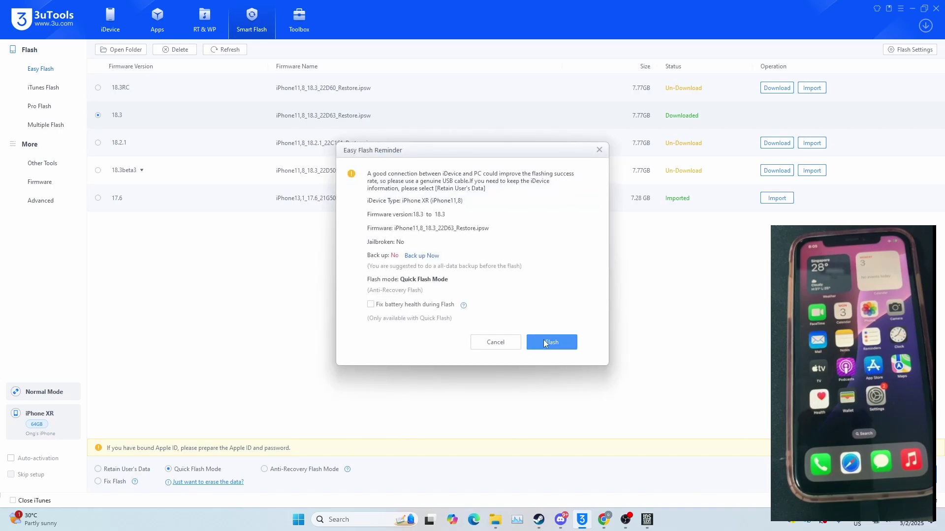
left_click(544, 340)
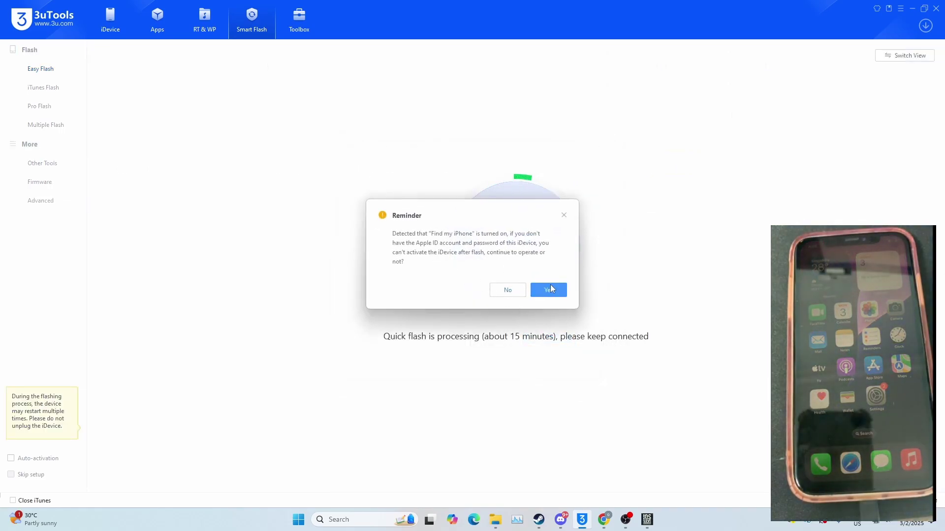
left_click(554, 288)
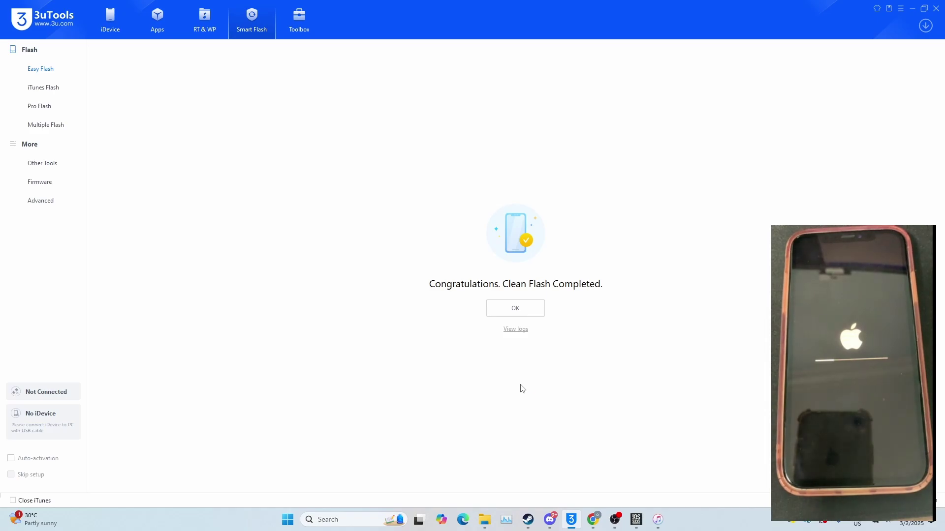
Raise the computer's volume while 3uTools shows the clean flash completed
key("XF86AudioRaiseVolume")
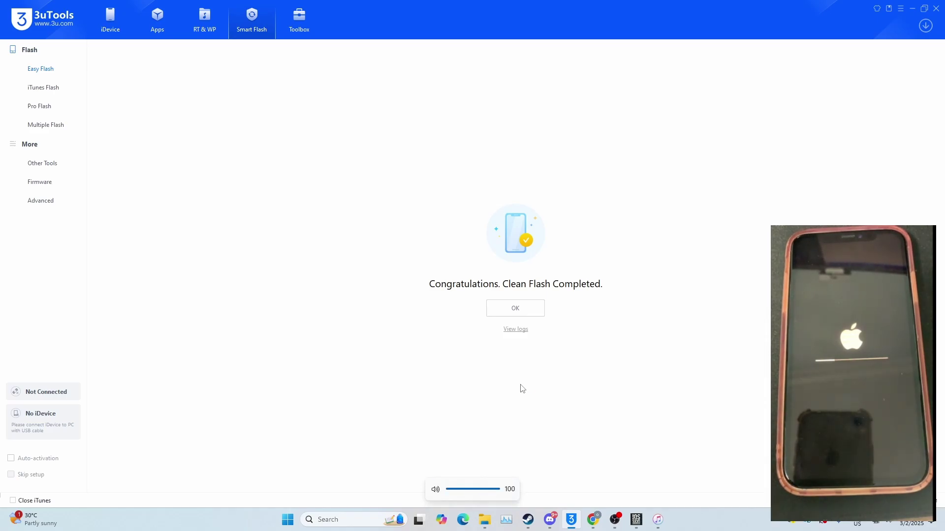